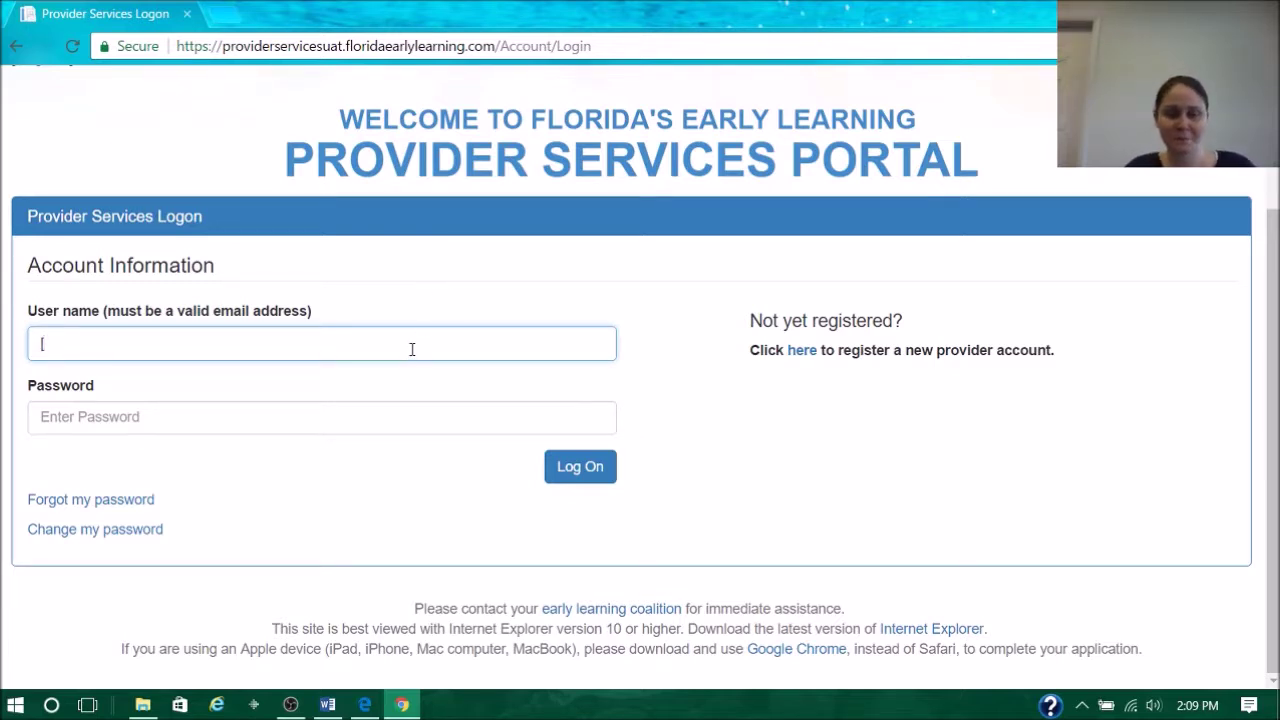
# Log in with the saved username and the account password, then open Manage All Sites
pyautogui.write('in')
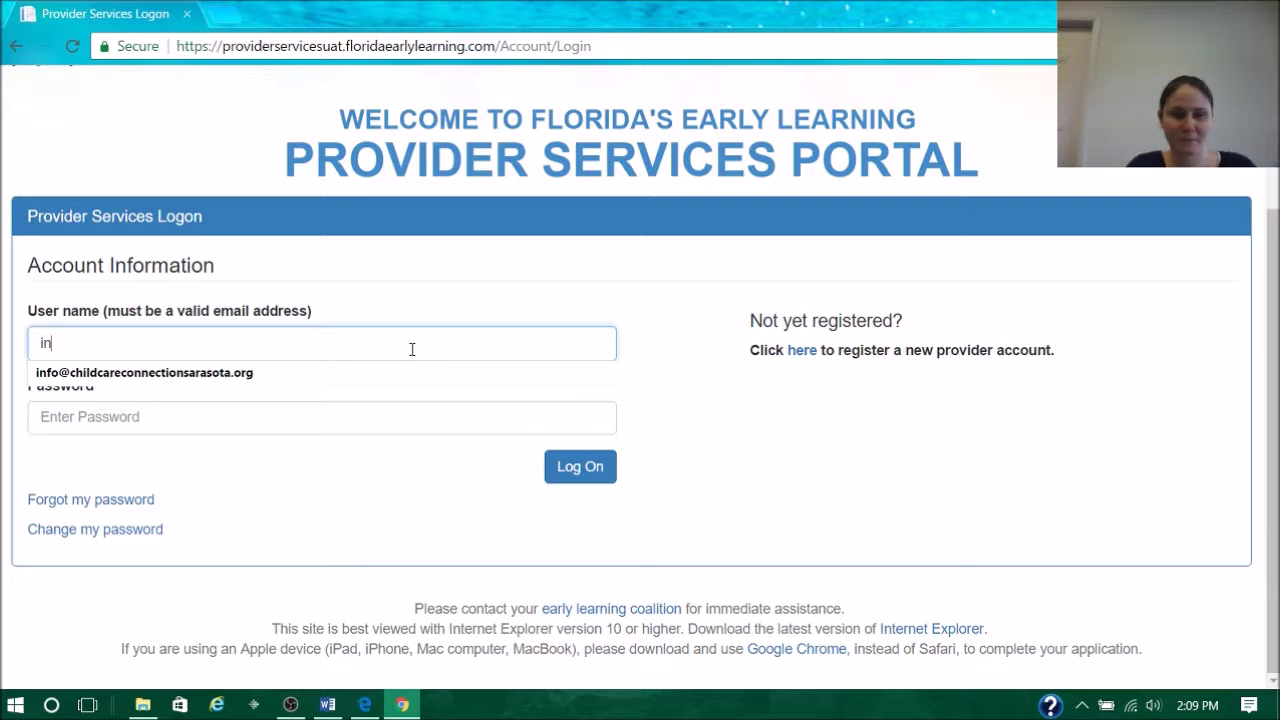
pyautogui.press('Down')
pyautogui.press('Tab')
pyautogui.write('**********')
pyautogui.press('Return')
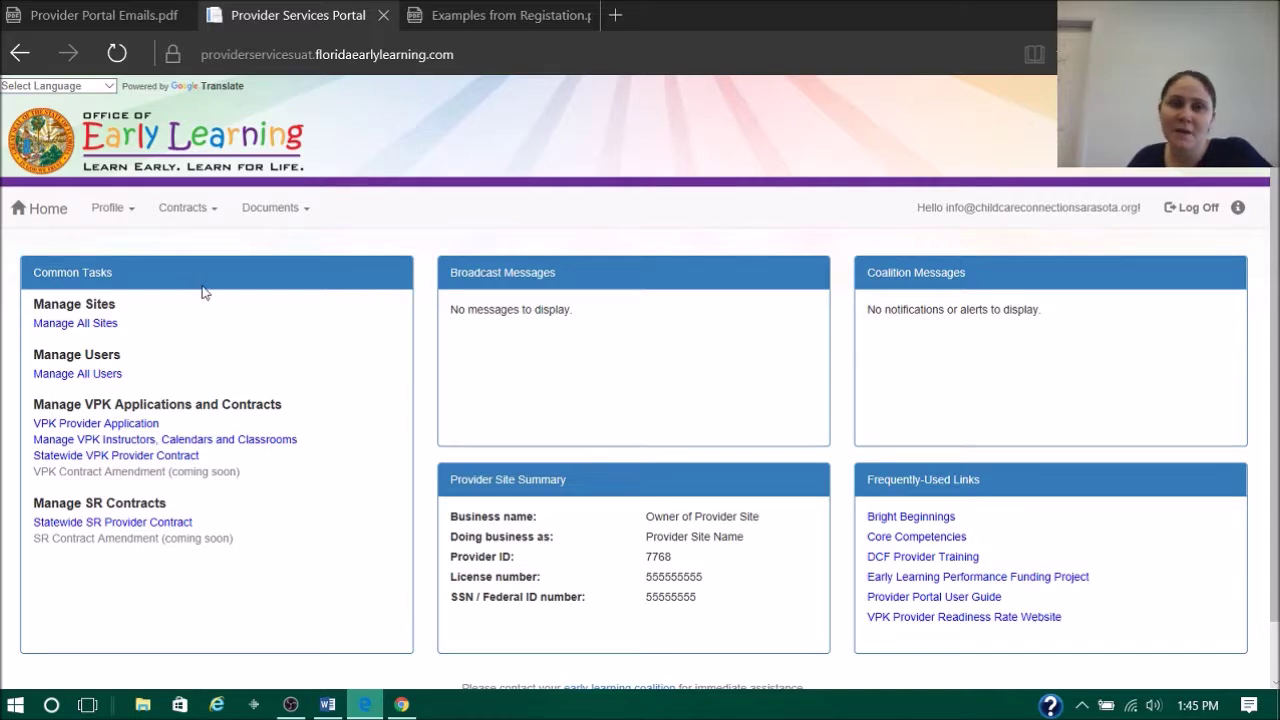
pyautogui.click(80, 326)
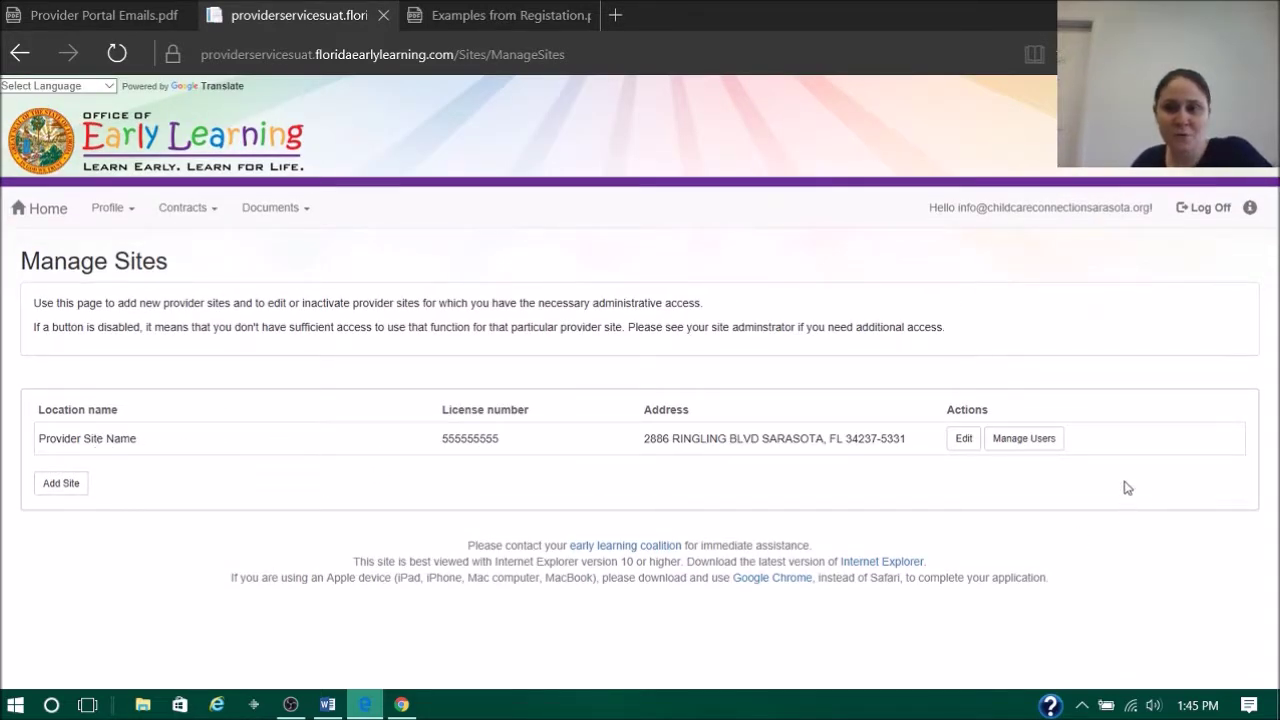
# Review the existing site's details without saving, then start a new Add Site form
pyautogui.click(965, 439)
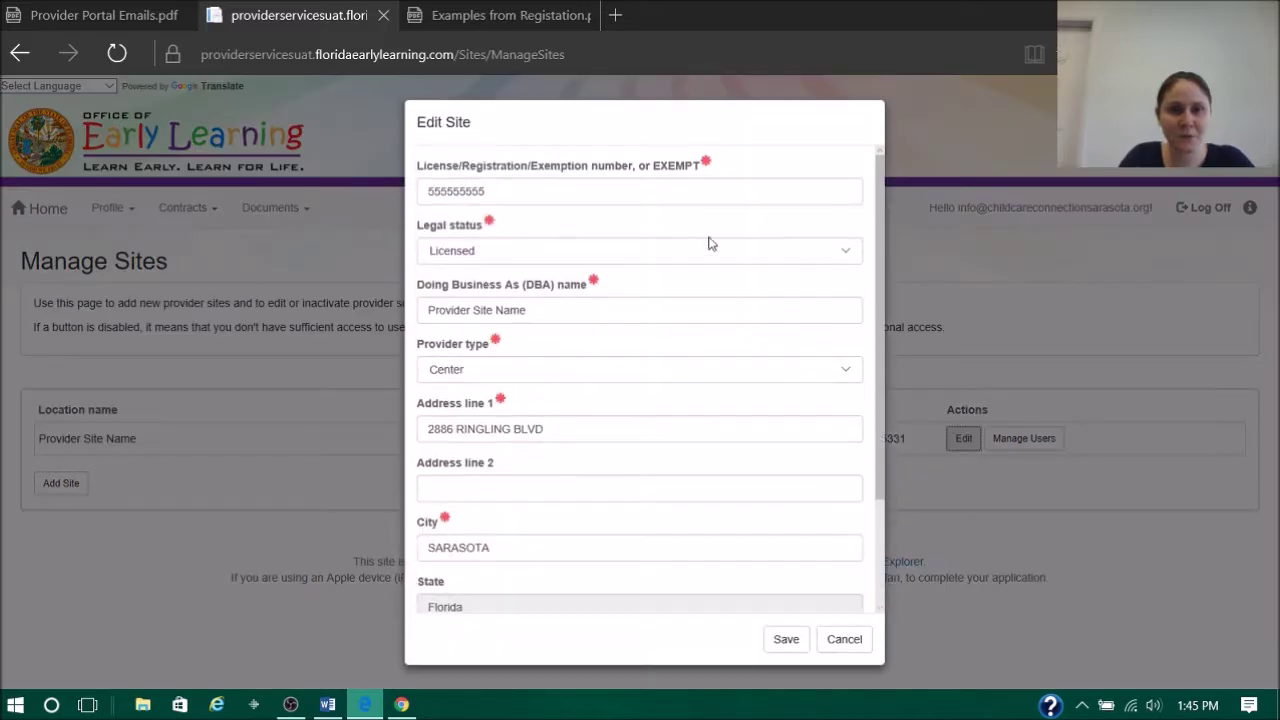
pyautogui.moveTo(888, 231); pyautogui.dragTo(908, 392)
pyautogui.click(844, 639)
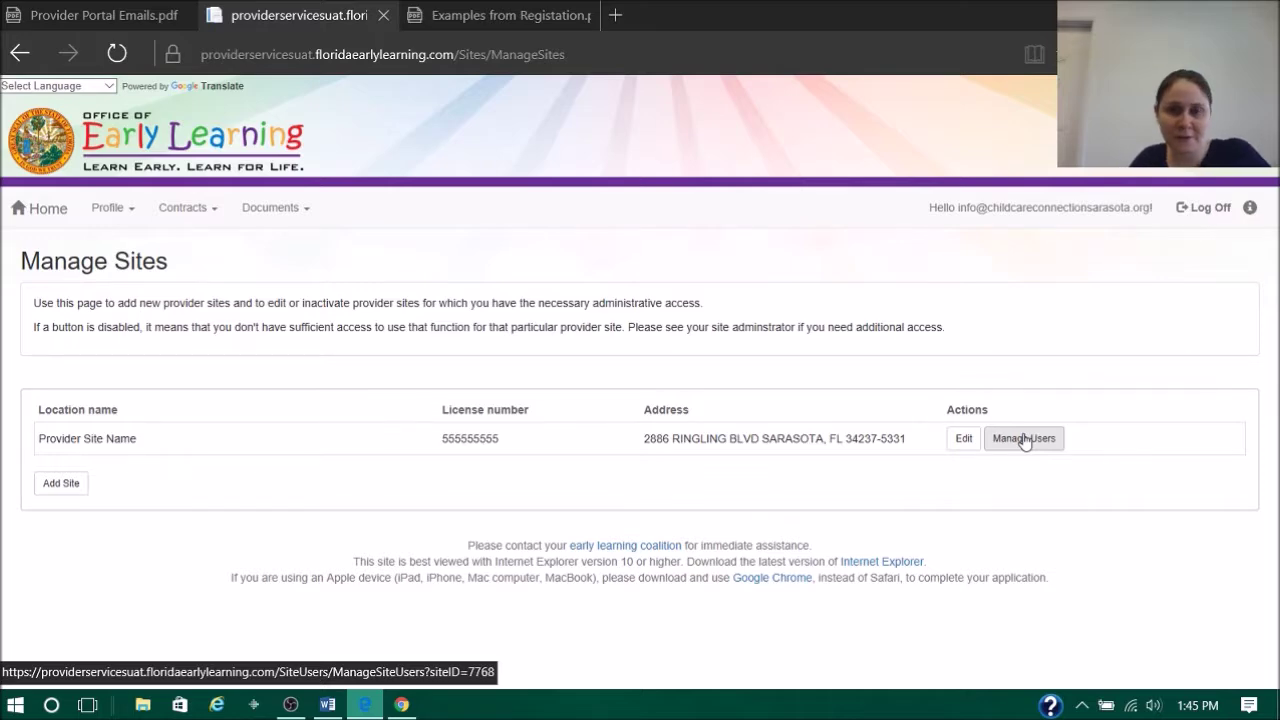
pyautogui.click(61, 484)
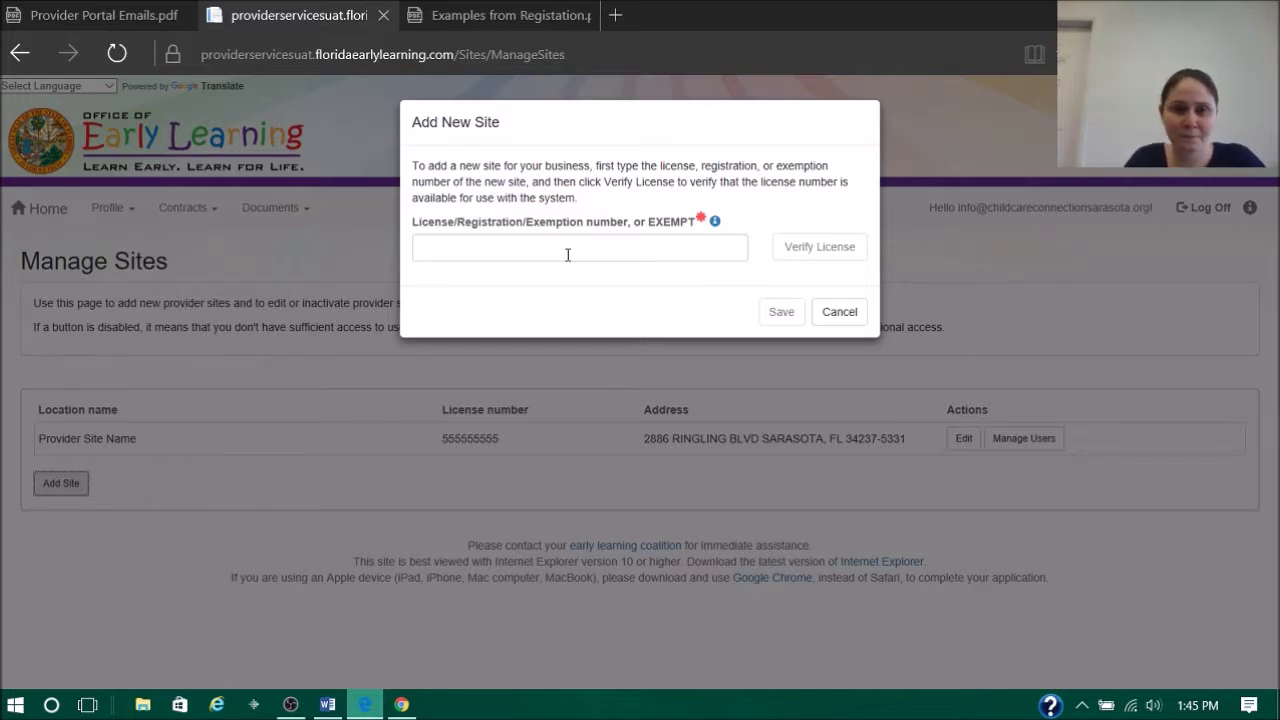
# Enter and verify the new site's license number, dismissing the no-matching-provider notice
pyautogui.click(606, 249)
pyautogui.click(802, 250)
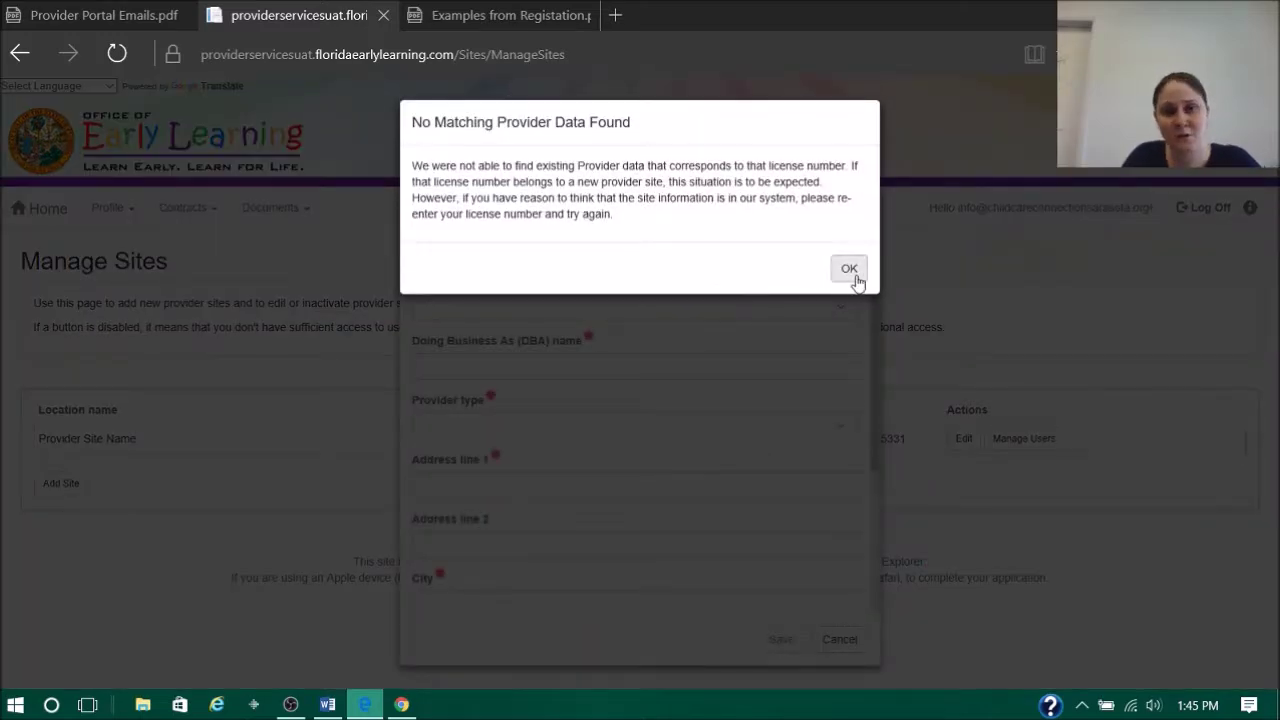
pyautogui.click(847, 269)
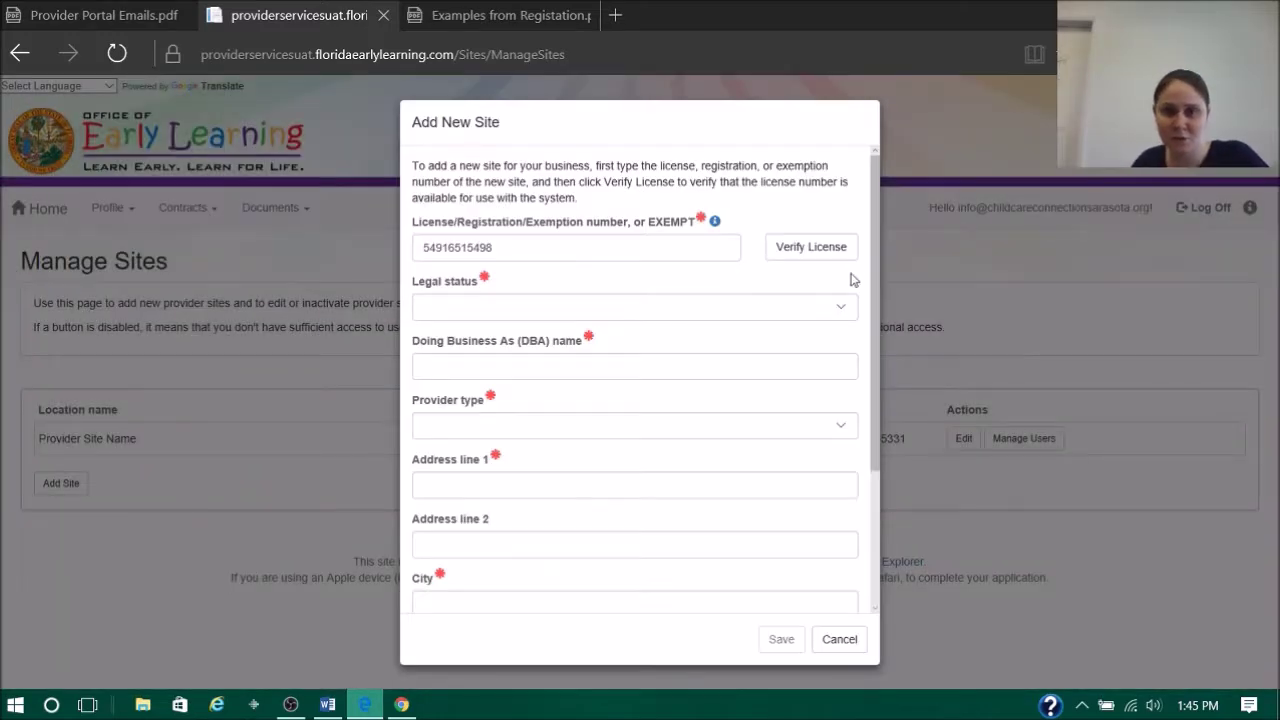
# Set legal status to Licensed and the DBA name to 'ABC Preschool'
pyautogui.click(820, 312)
pyautogui.click(620, 310)
pyautogui.press('Tab')
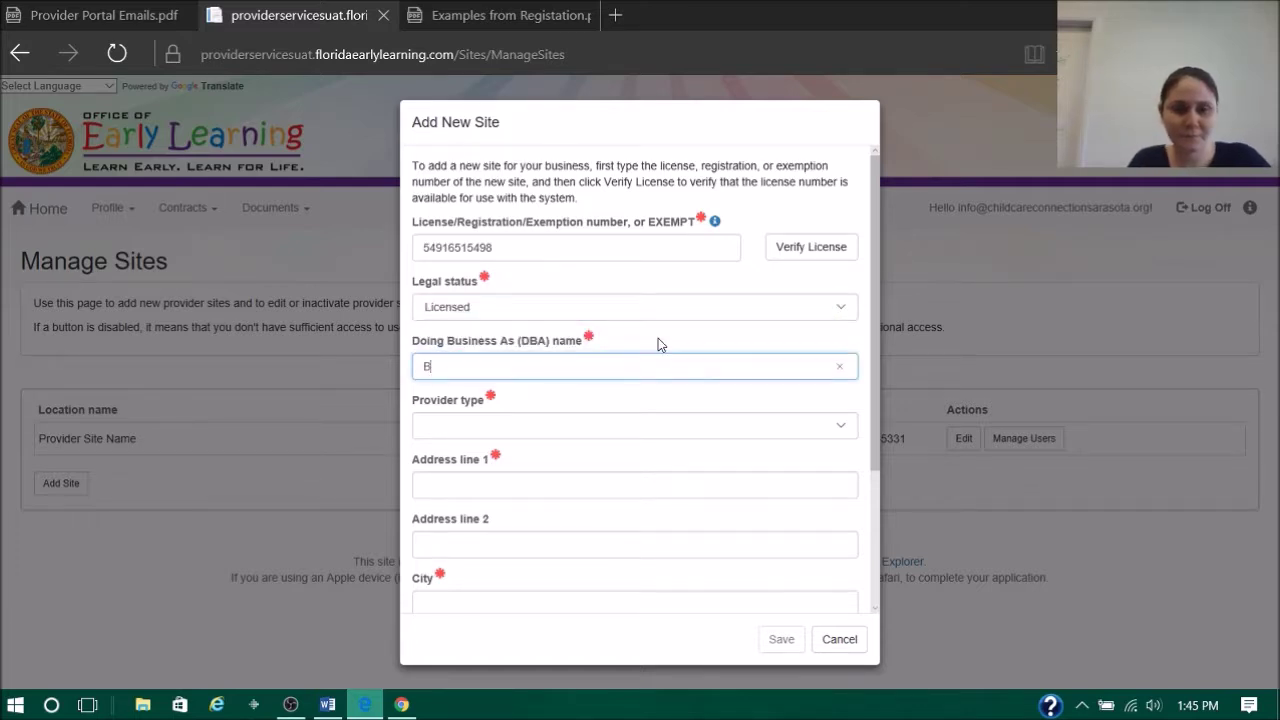
pyautogui.write('IE')
pyautogui.press('BackSpace')
pyautogui.press('BackSpace')
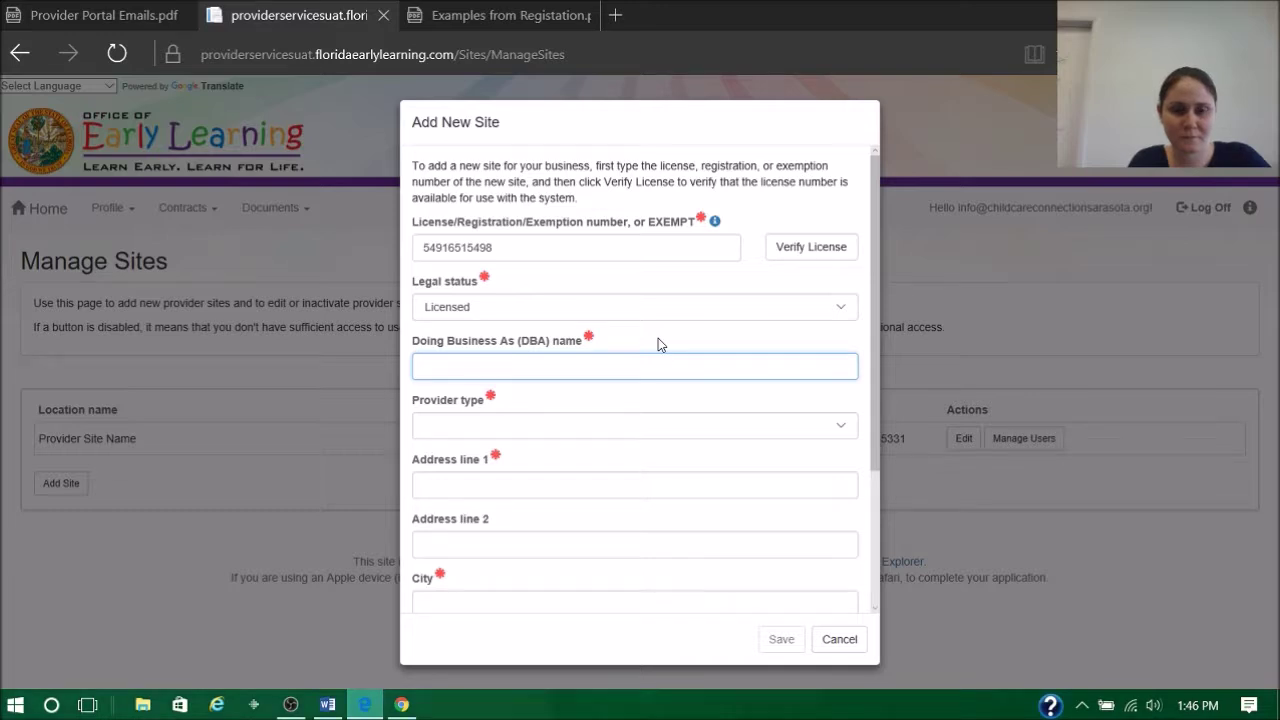
pyautogui.write('ABC Pr')
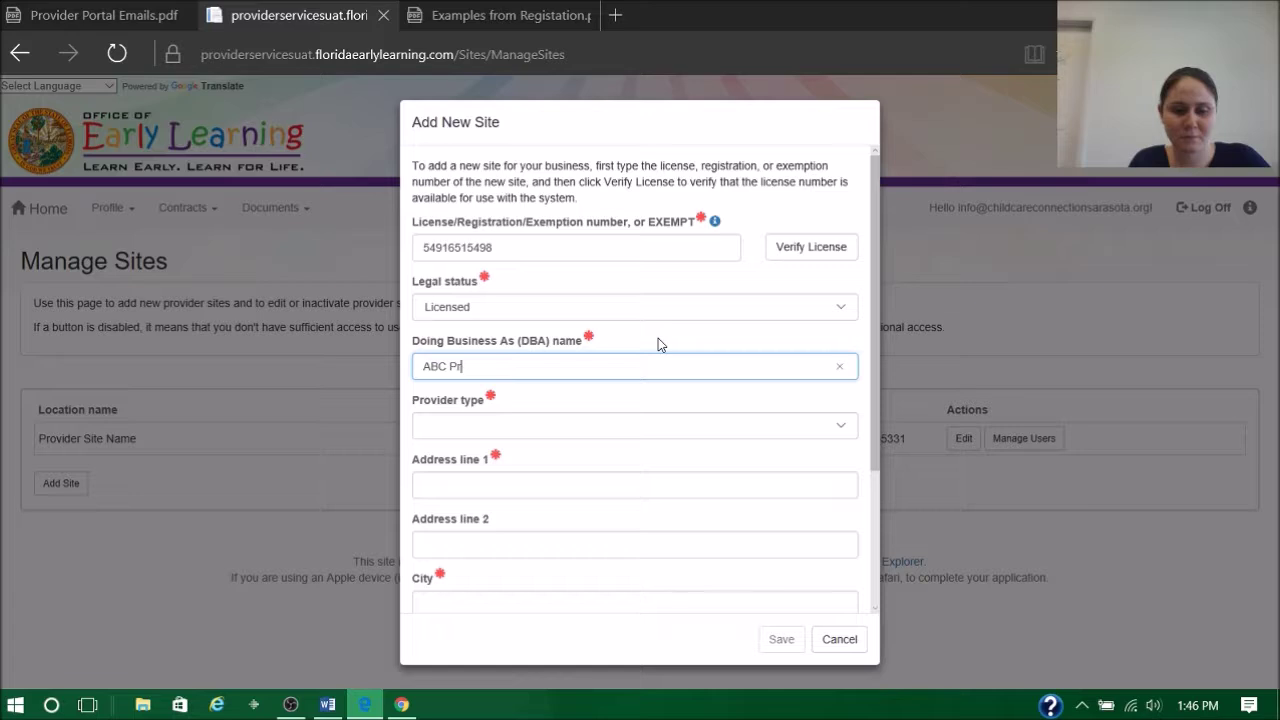
pyautogui.write('eschool')
pyautogui.press('Tab')
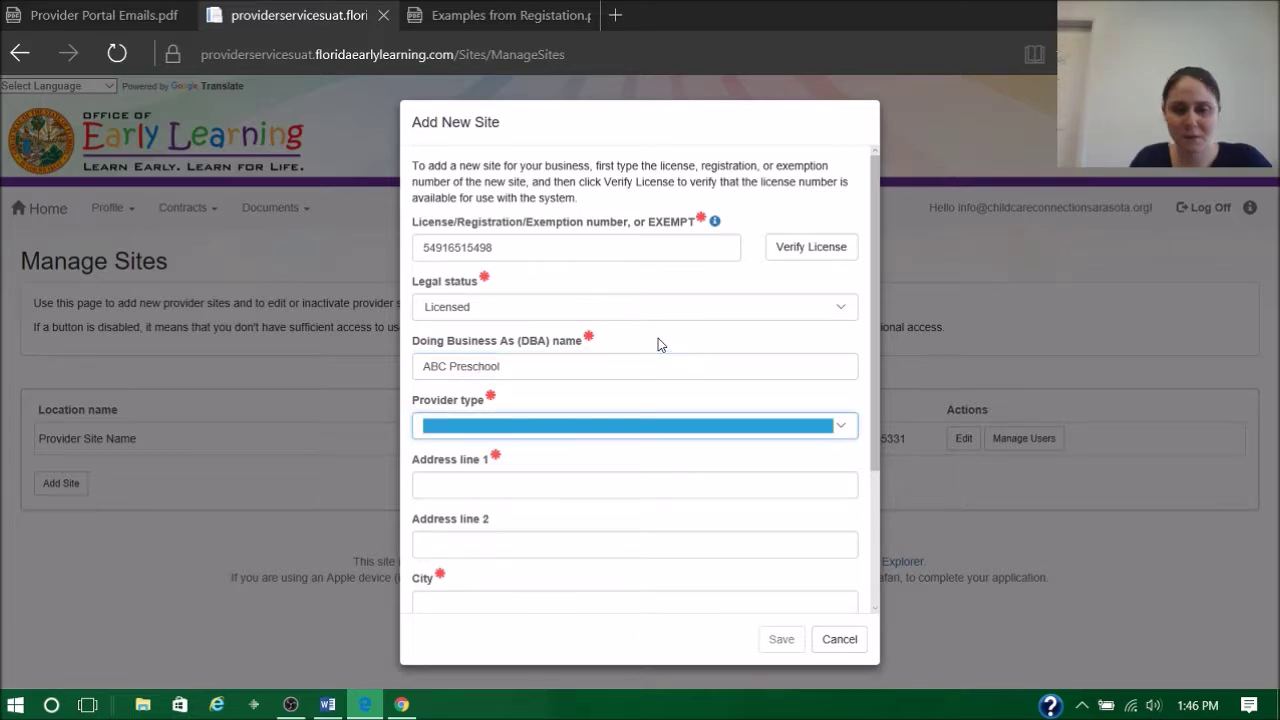
# Set provider type to Center and enter the site's street address, city and zip code
pyautogui.click(623, 432)
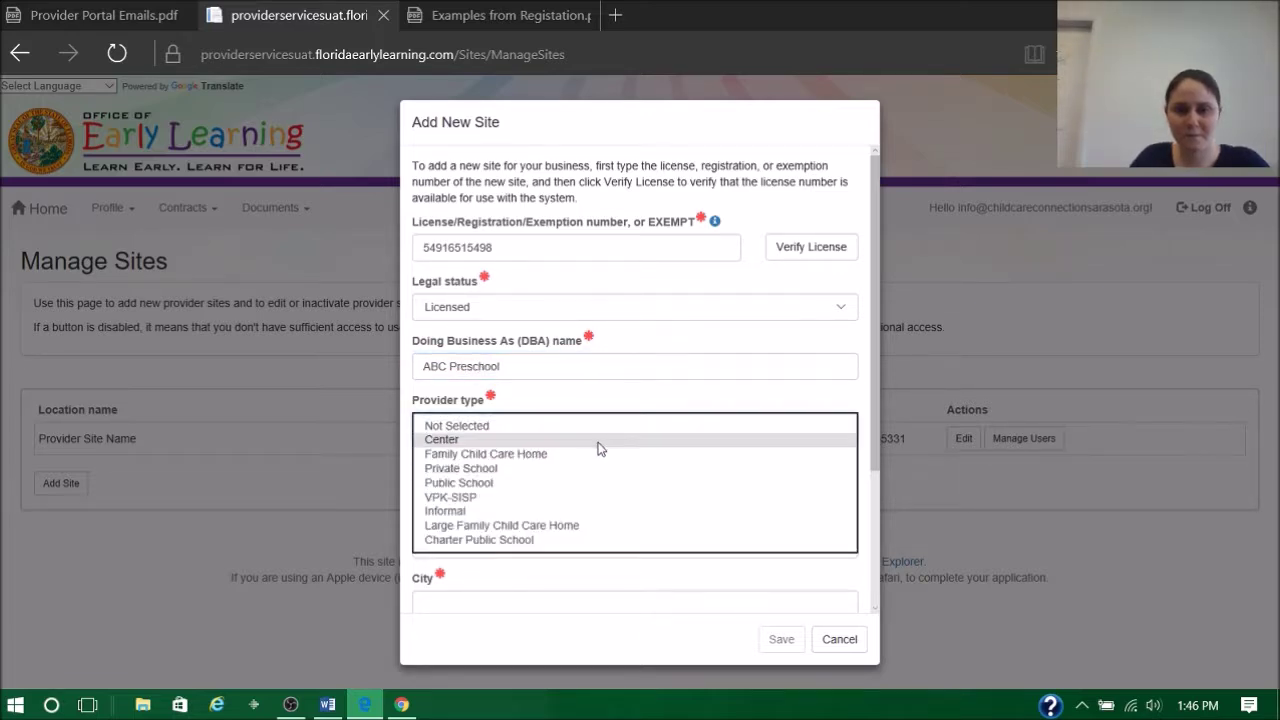
pyautogui.click(598, 446)
pyautogui.click(581, 477)
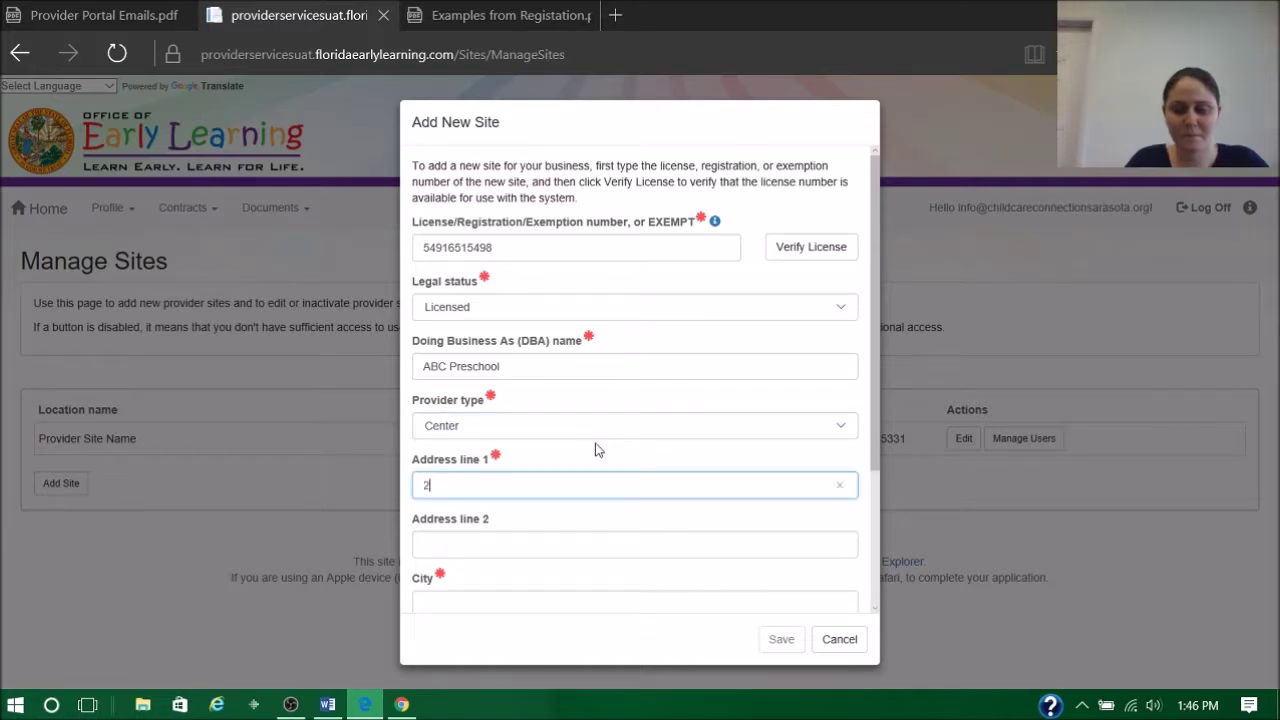
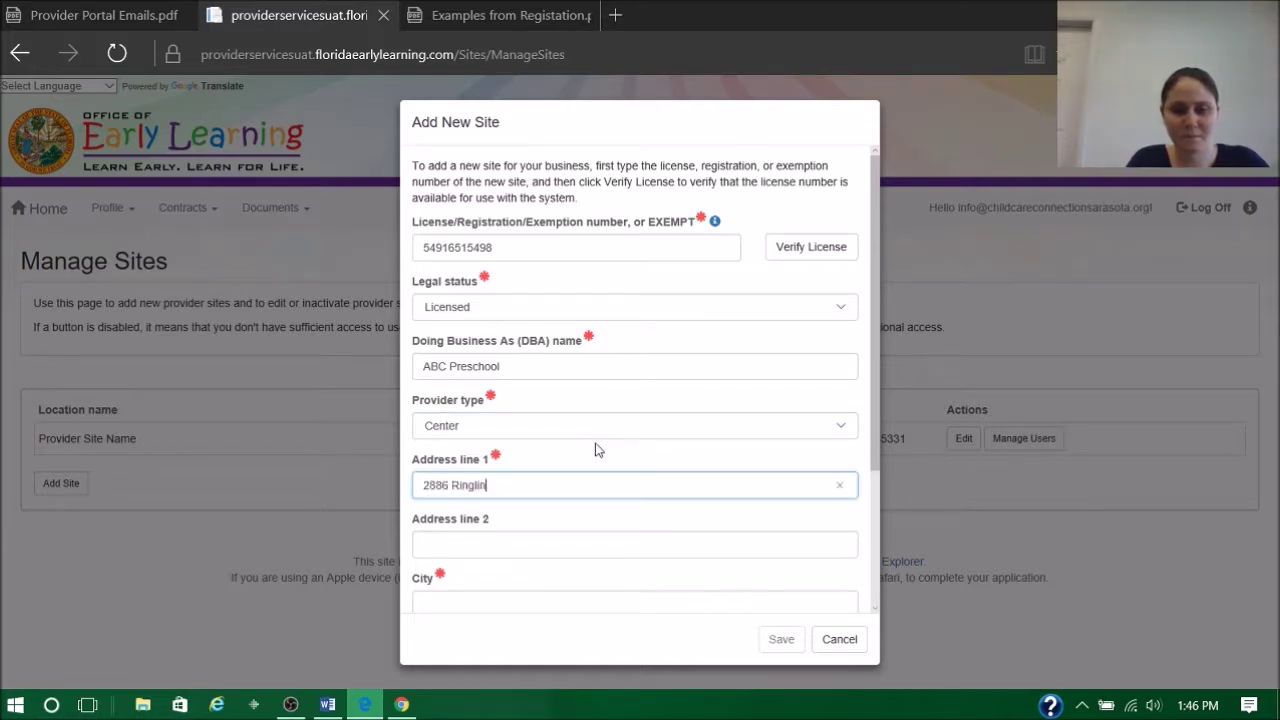
pyautogui.press('Tab')
pyautogui.press('Tab')
pyautogui.write('Sarasota')
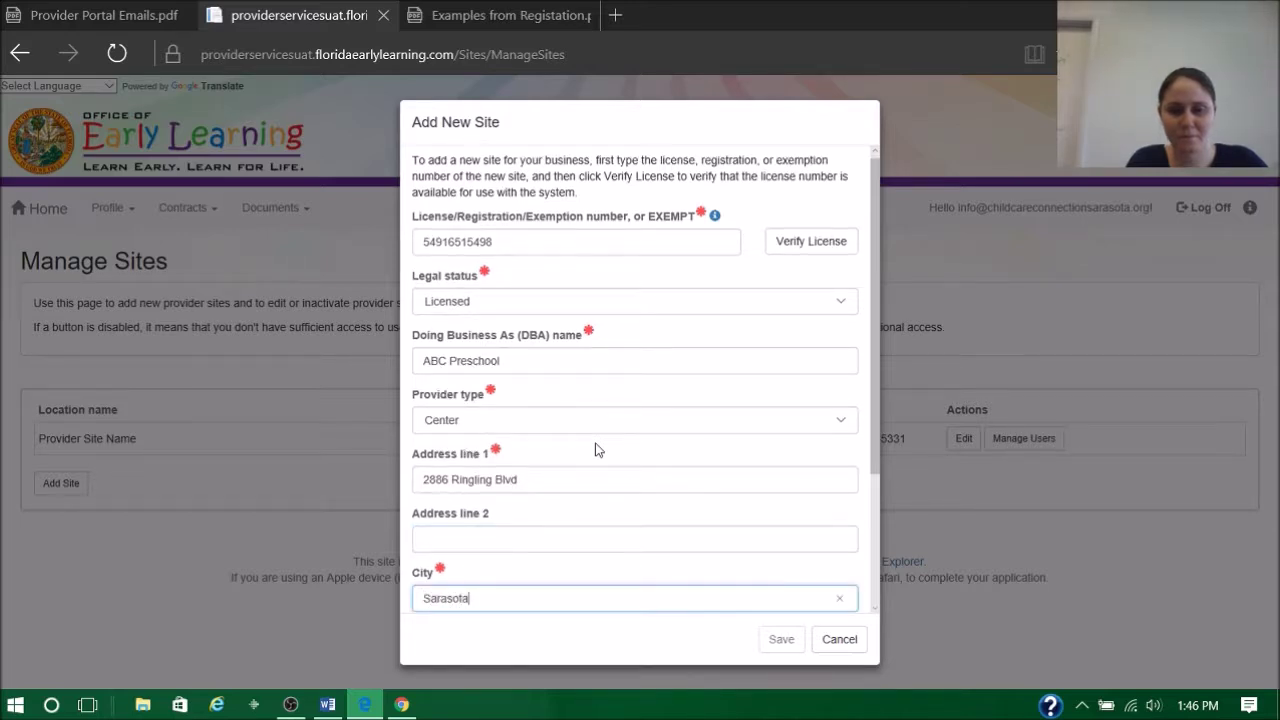
pyautogui.press('Tab')
pyautogui.press('Tab')
pyautogui.write('34237')
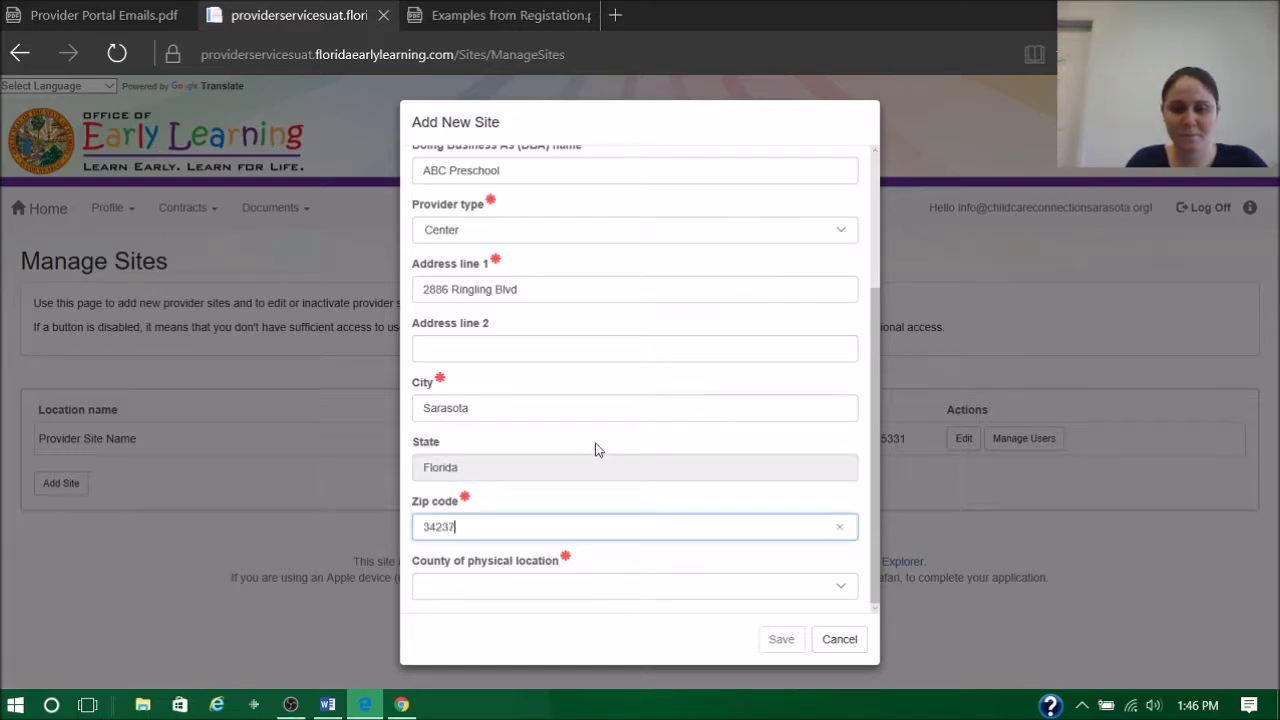
pyautogui.press('Tab')
# Choose Sarasota county, save the new site and accept the USPS-standardized address
pyautogui.click(552, 590)
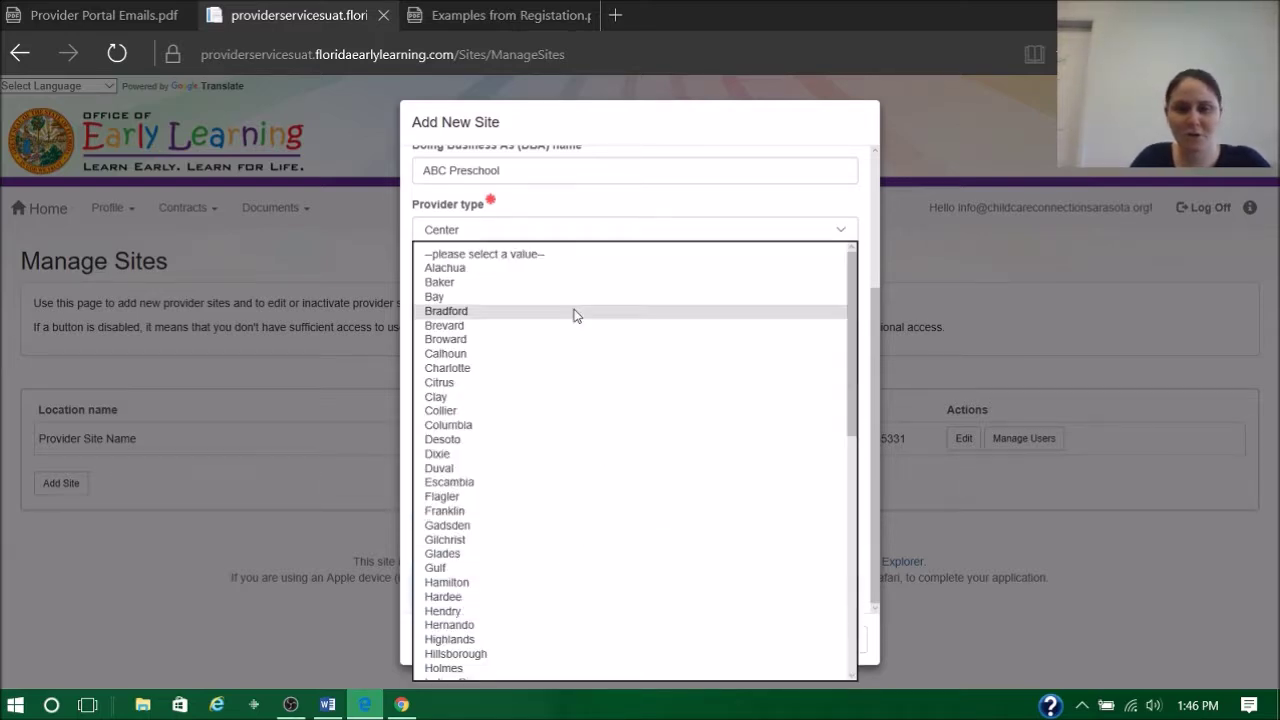
pyautogui.scroll(-10, 534, 434)
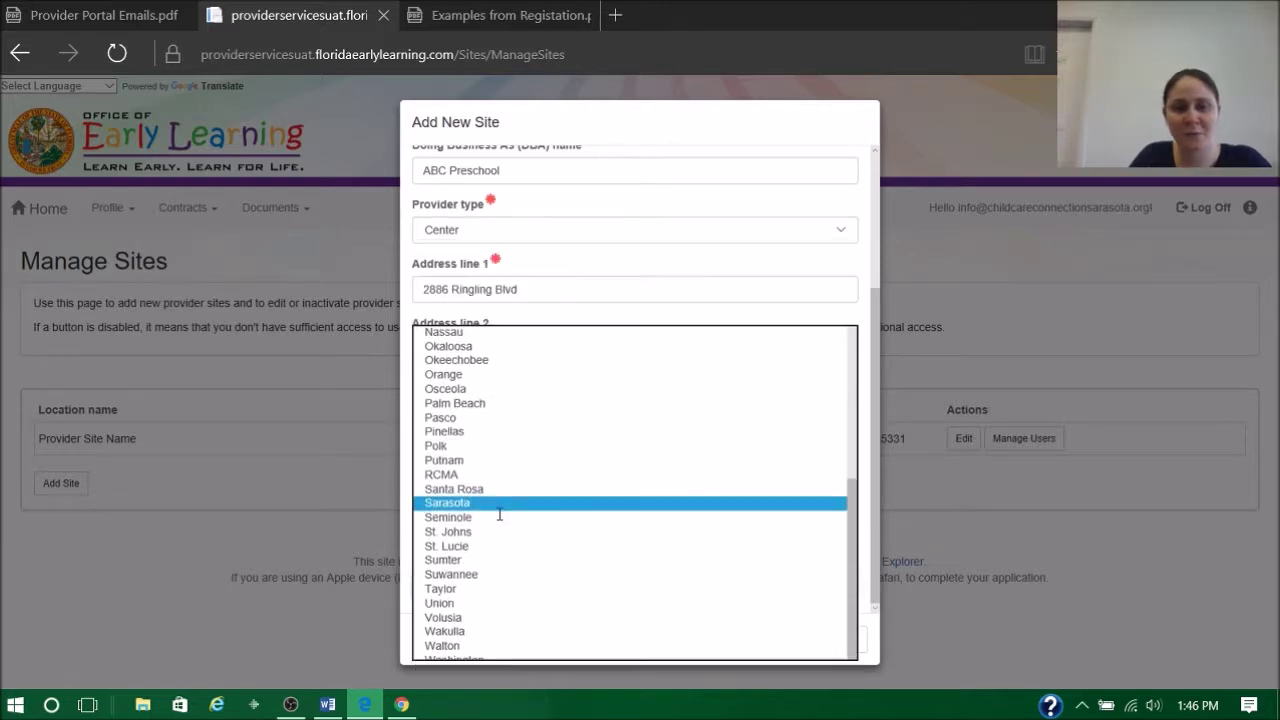
pyautogui.click(499, 511)
pyautogui.click(779, 645)
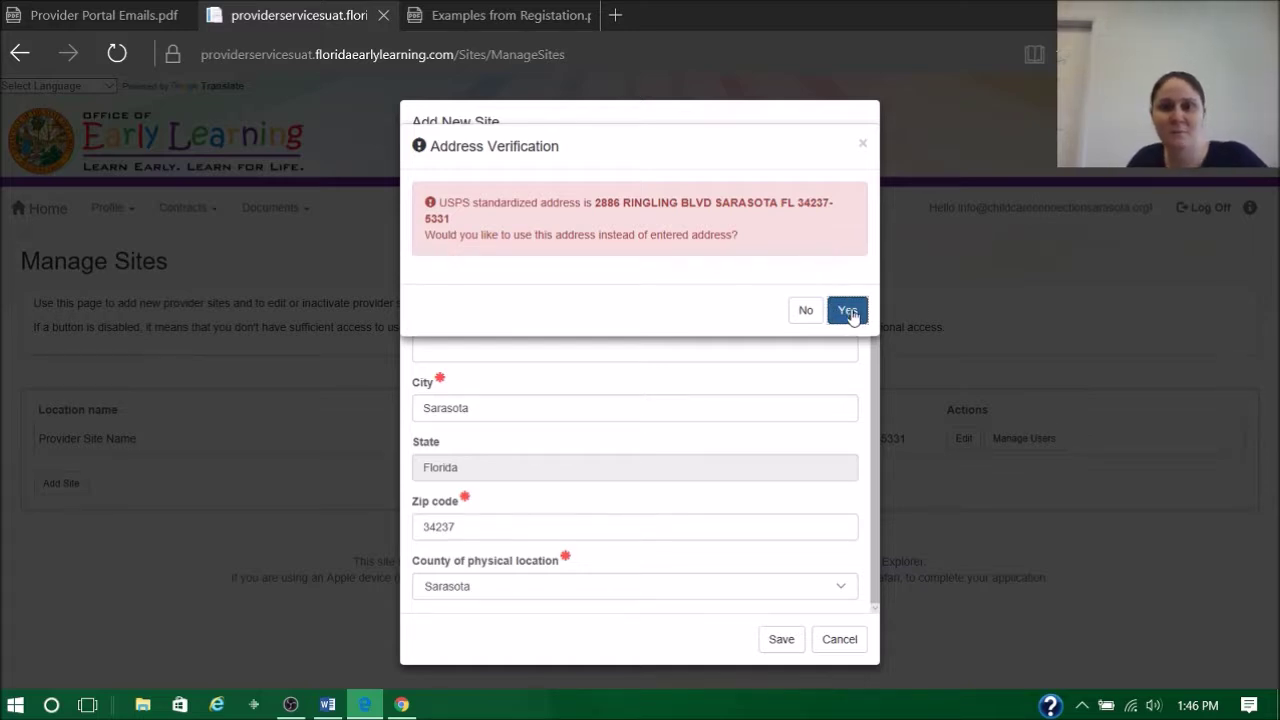
pyautogui.click(847, 311)
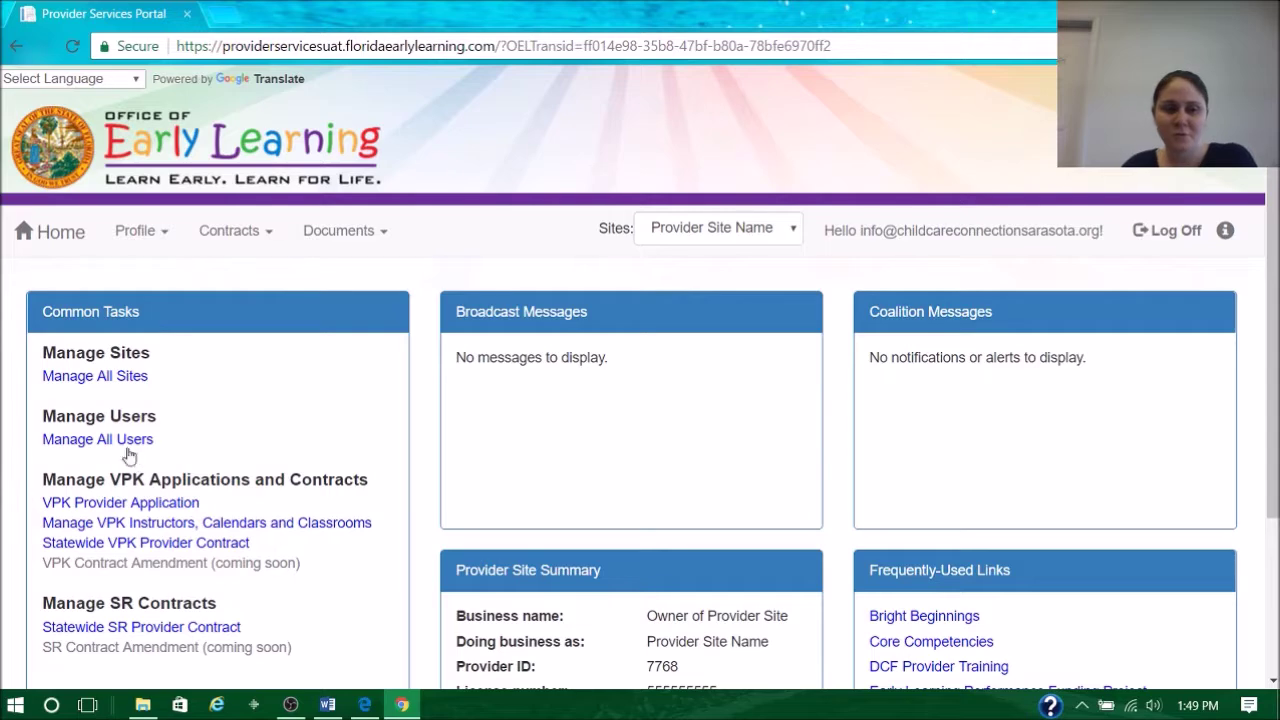
# View both sites' users under Manage All Users, then bring up the Provider User Roles PDF
pyautogui.click(120, 440)
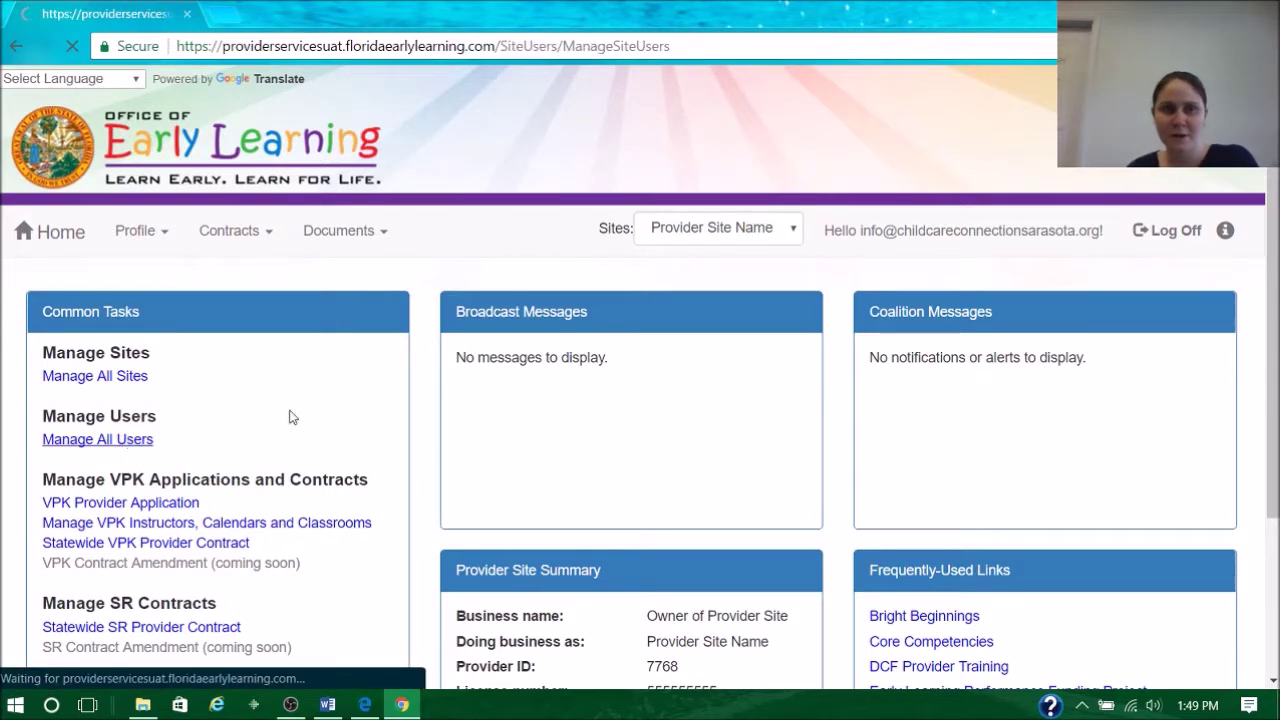
pyautogui.scroll(-3, 437, 363)
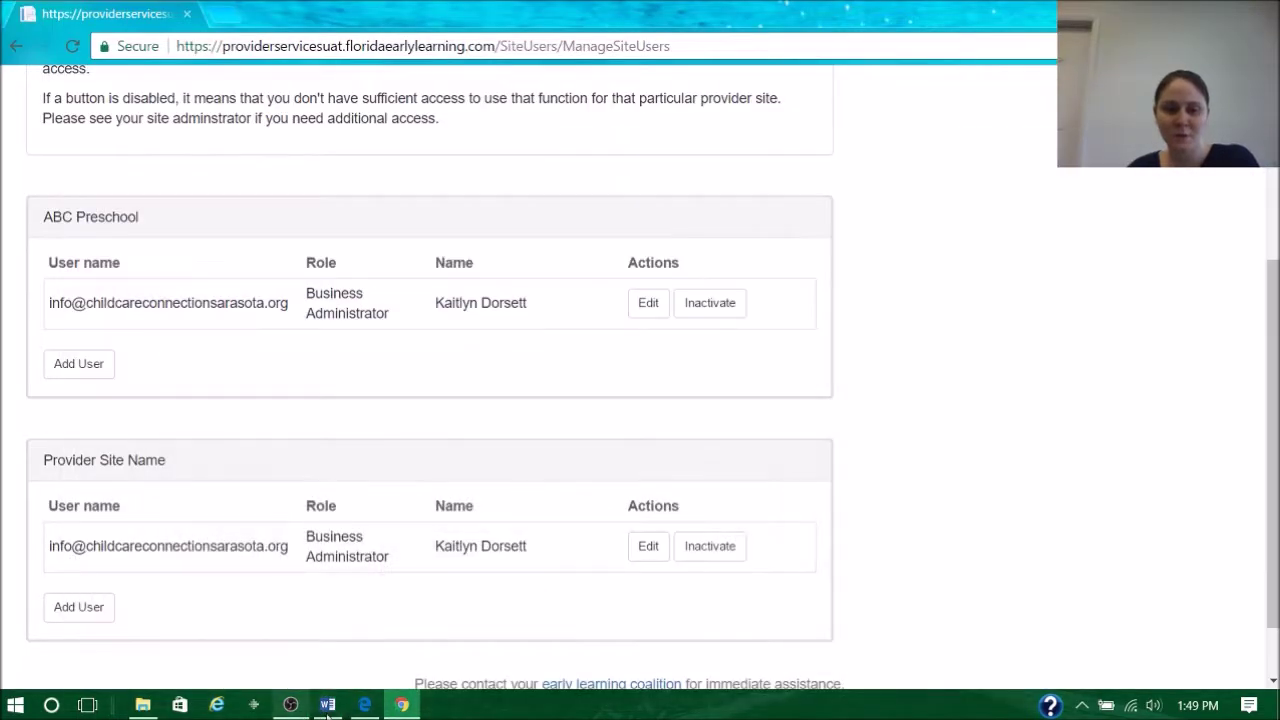
pyautogui.click(365, 705)
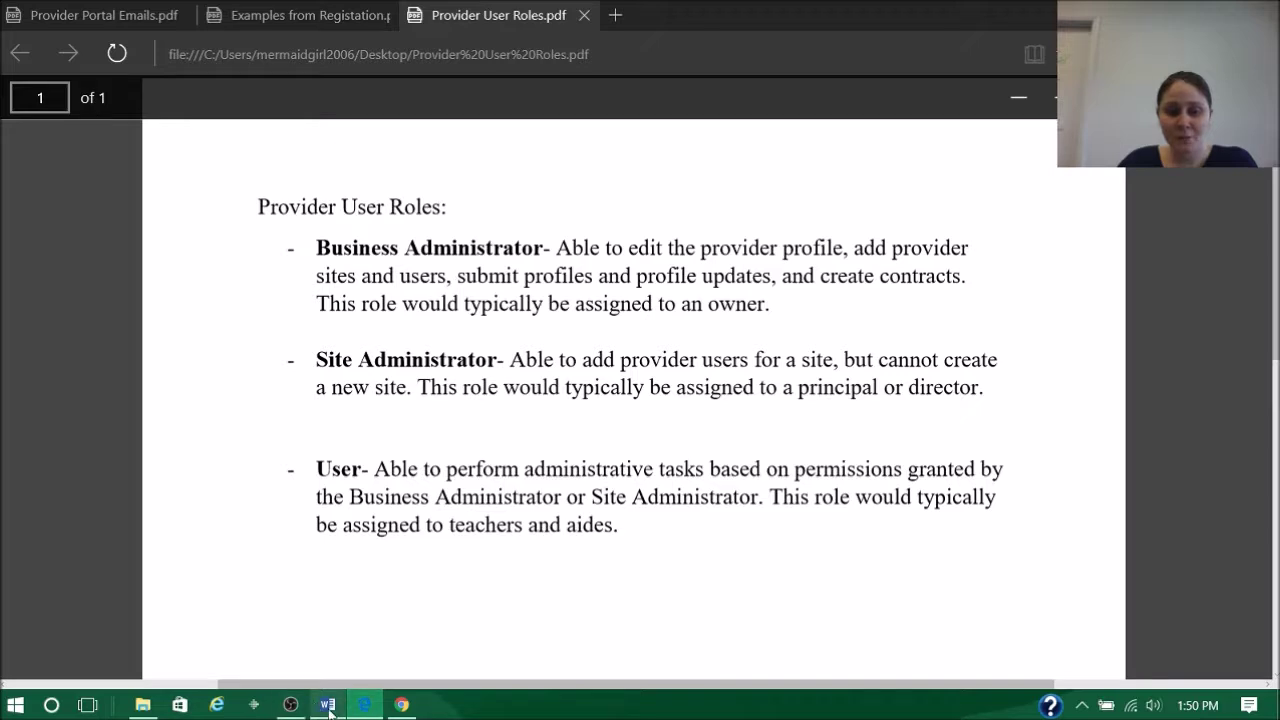
# Return from the roles PDF to the portal's Manage Site Users page
pyautogui.click(401, 705)
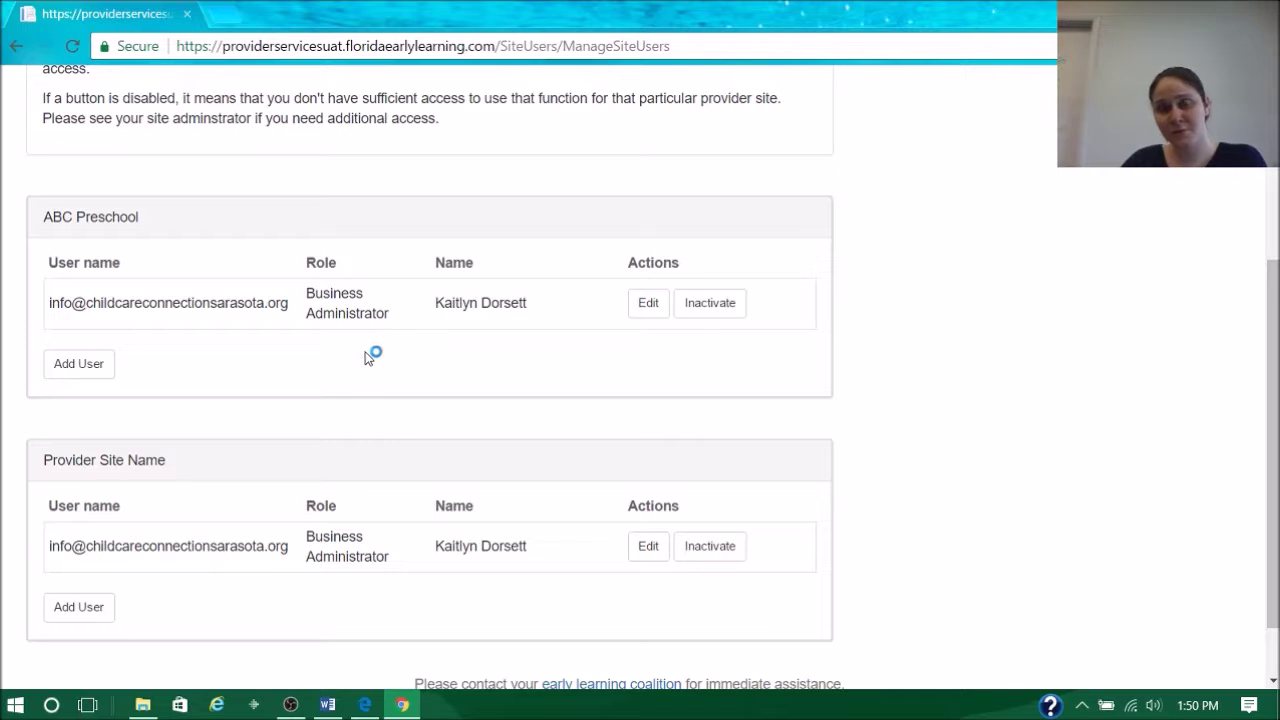
# Check the ABC Preschool user's role options without changing them, then start adding a new ABC Preschool user
pyautogui.click(646, 302)
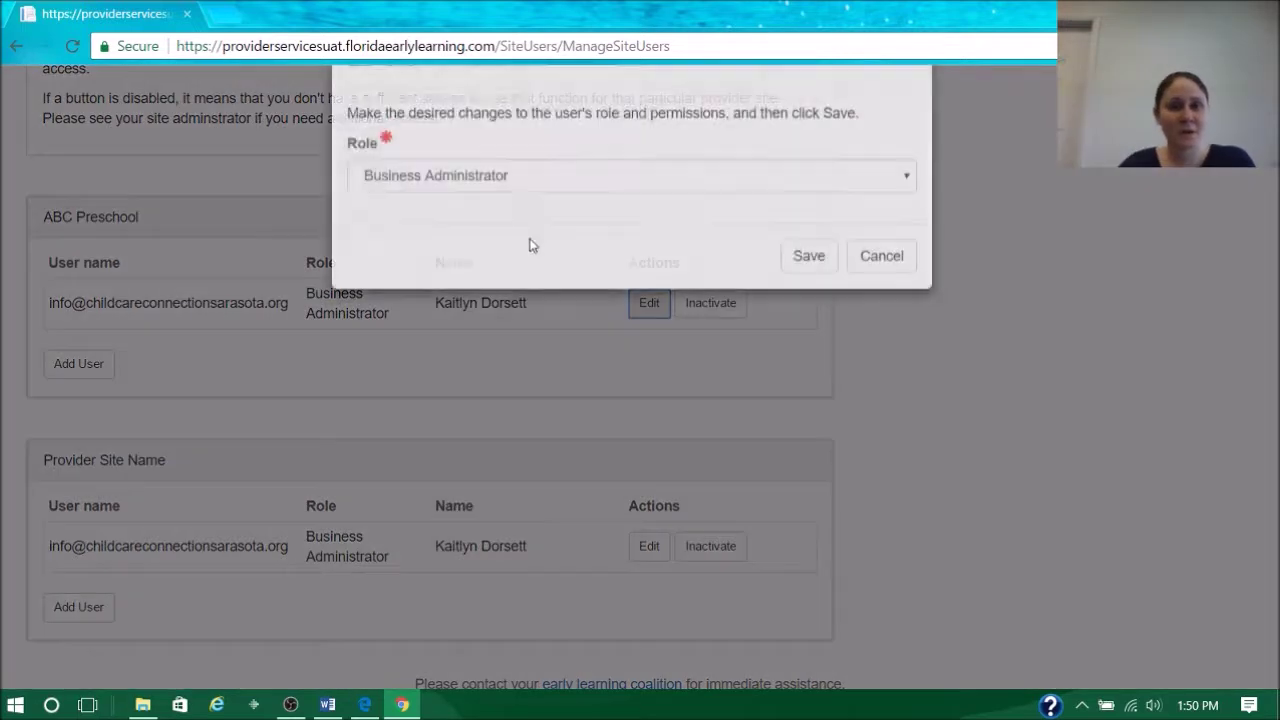
pyautogui.click(548, 250)
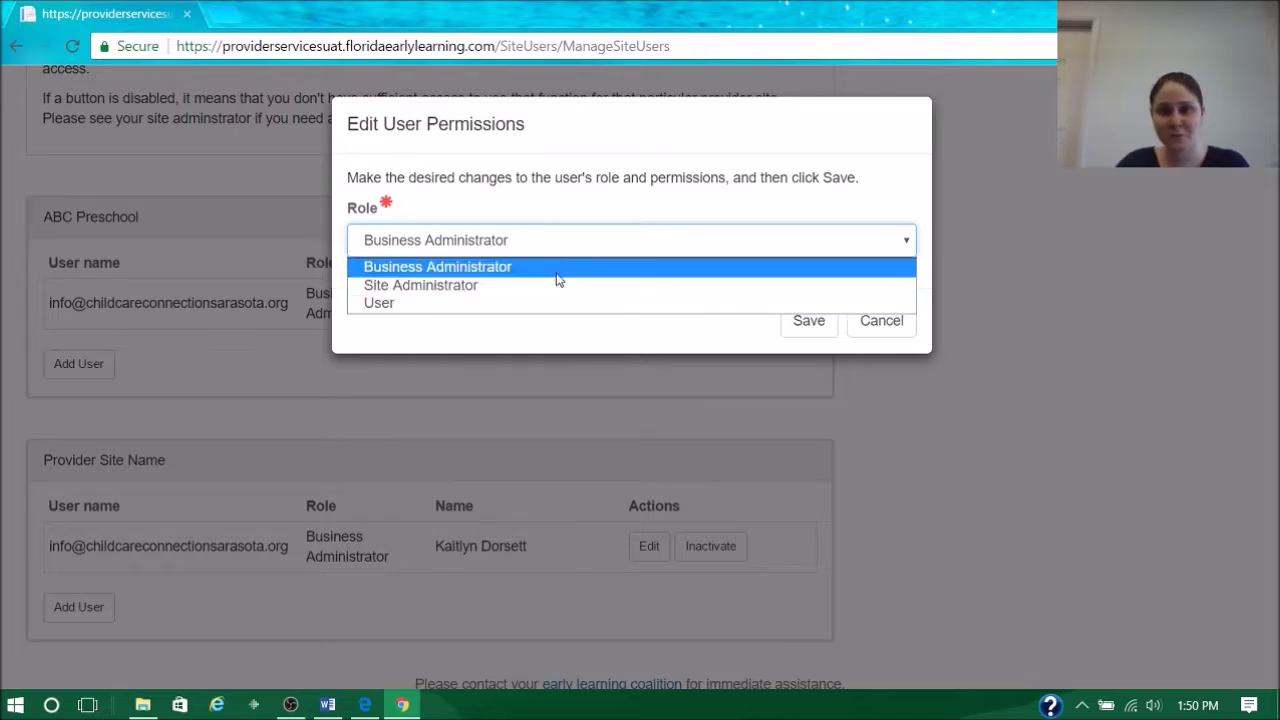
pyautogui.click(884, 338)
pyautogui.click(884, 338)
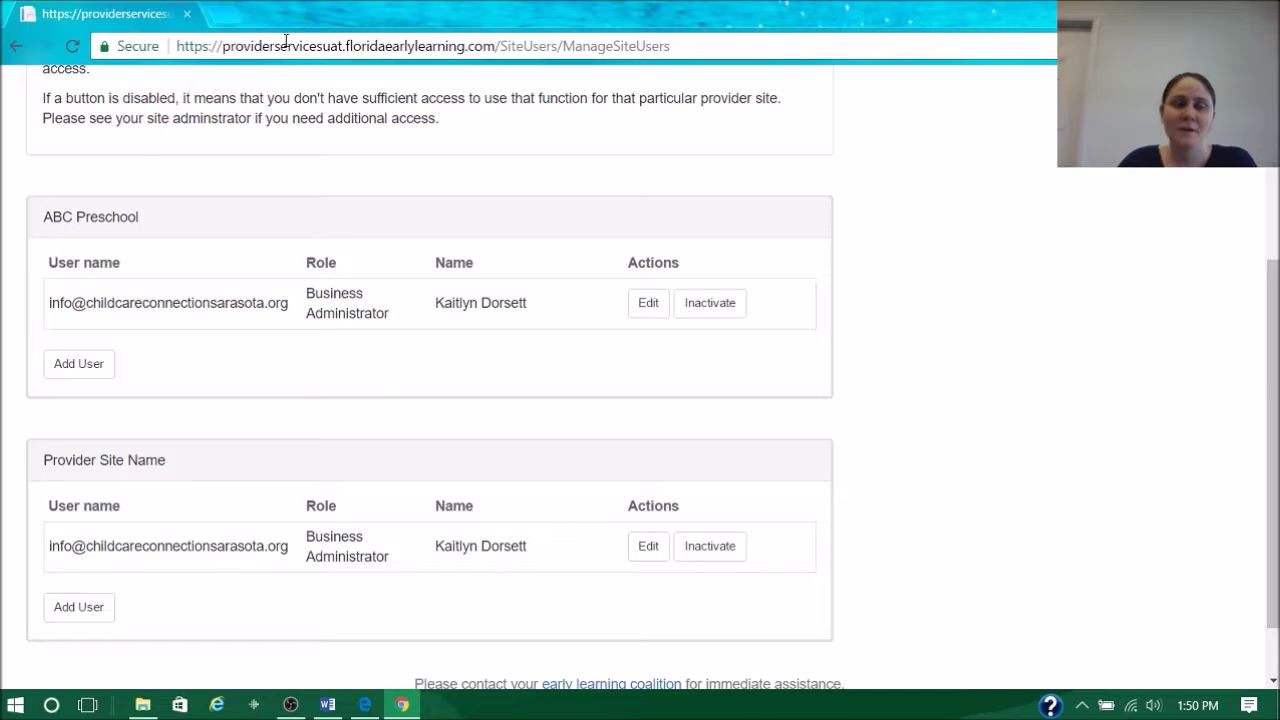
pyautogui.click(78, 364)
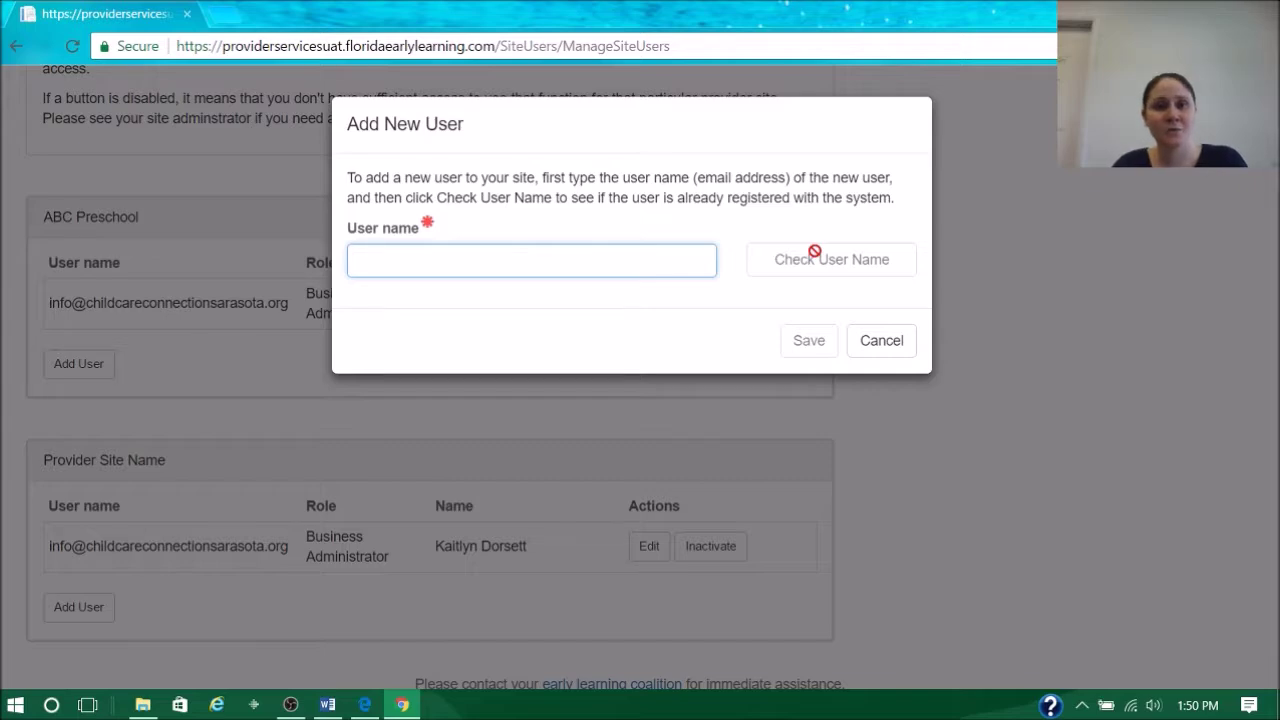
# Cancel the new-user form and return to the portal home page with Common Tasks
pyautogui.click(875, 347)
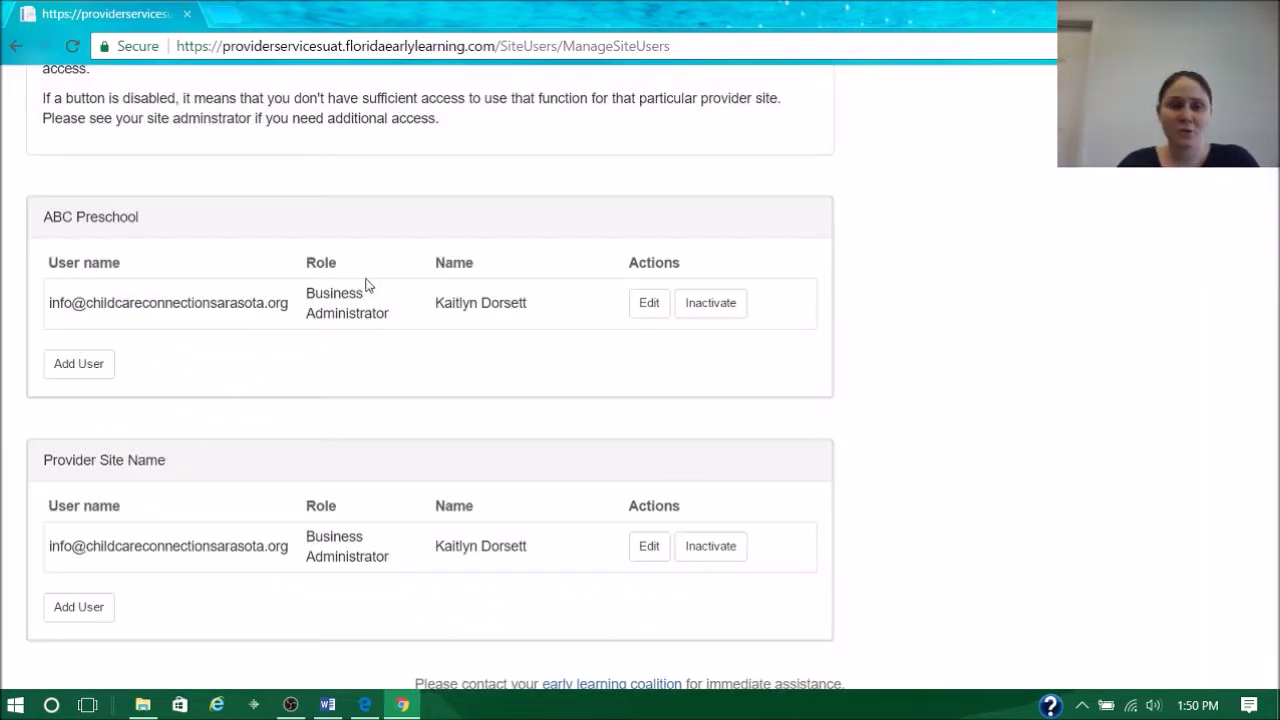
pyautogui.scroll(-1, 355, 290)
pyautogui.scroll(5, 314, 294)
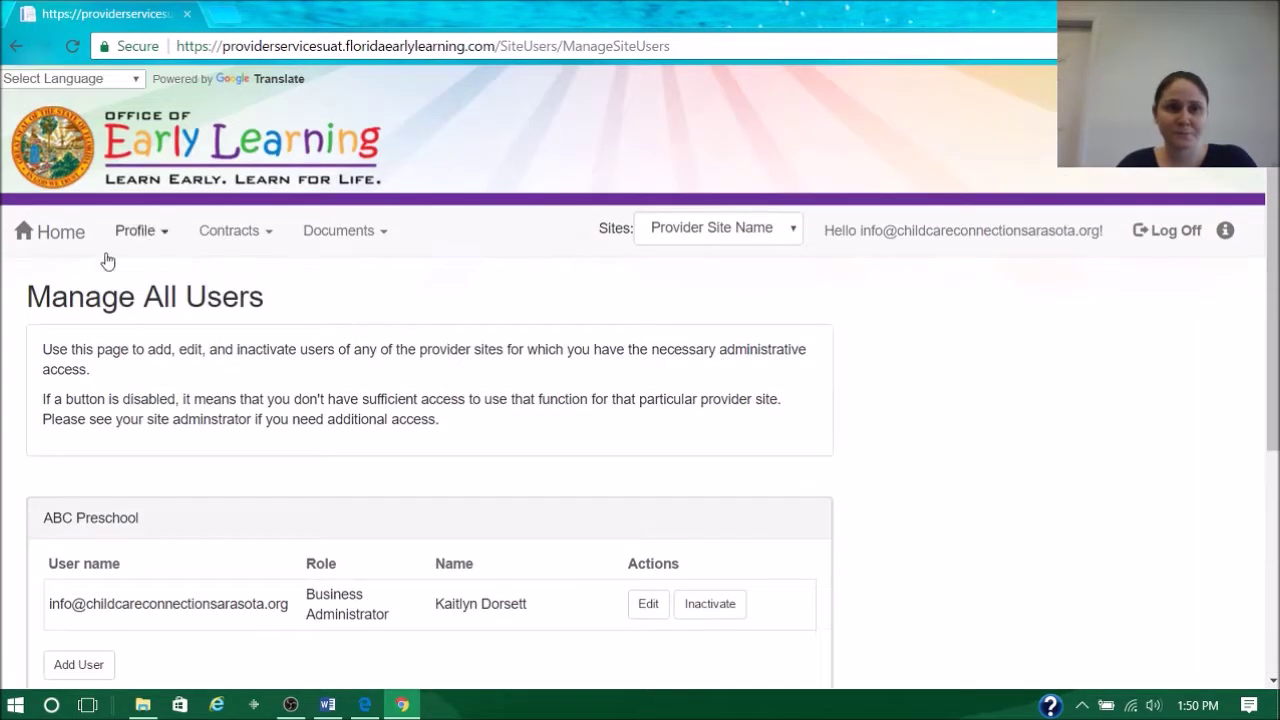
pyautogui.click(70, 245)
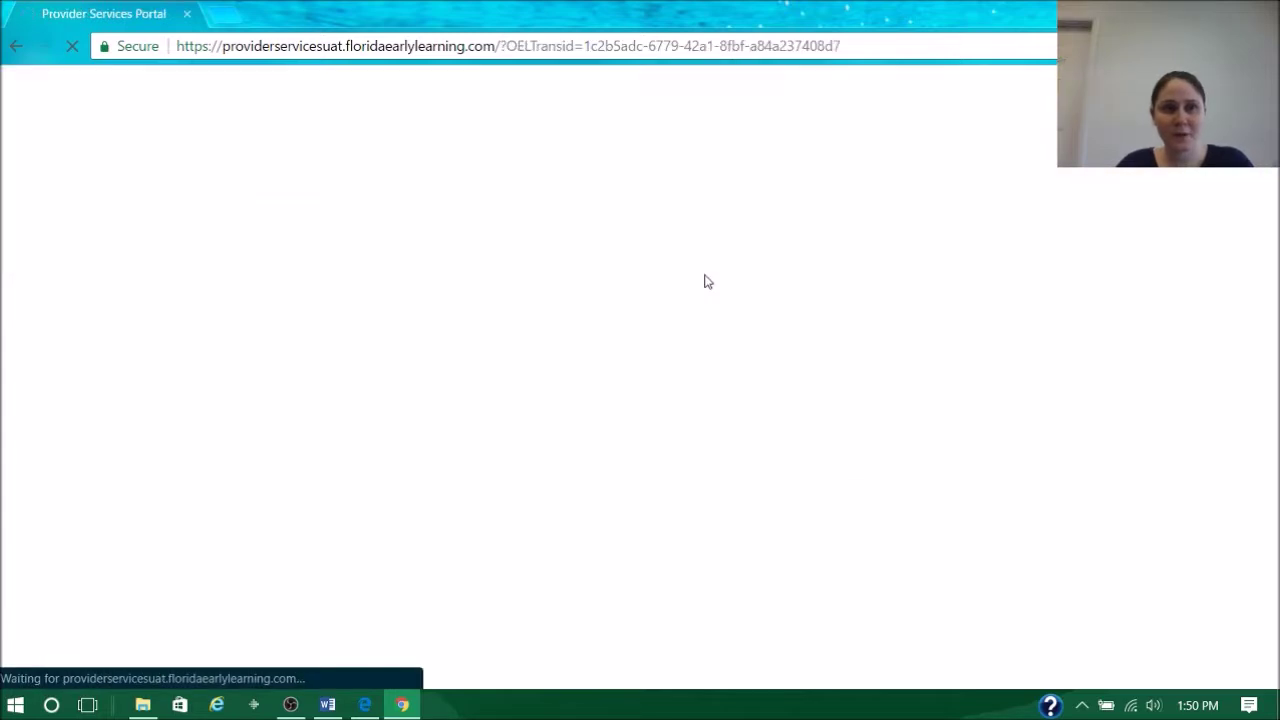
pyautogui.scroll(-3, 791, 371)
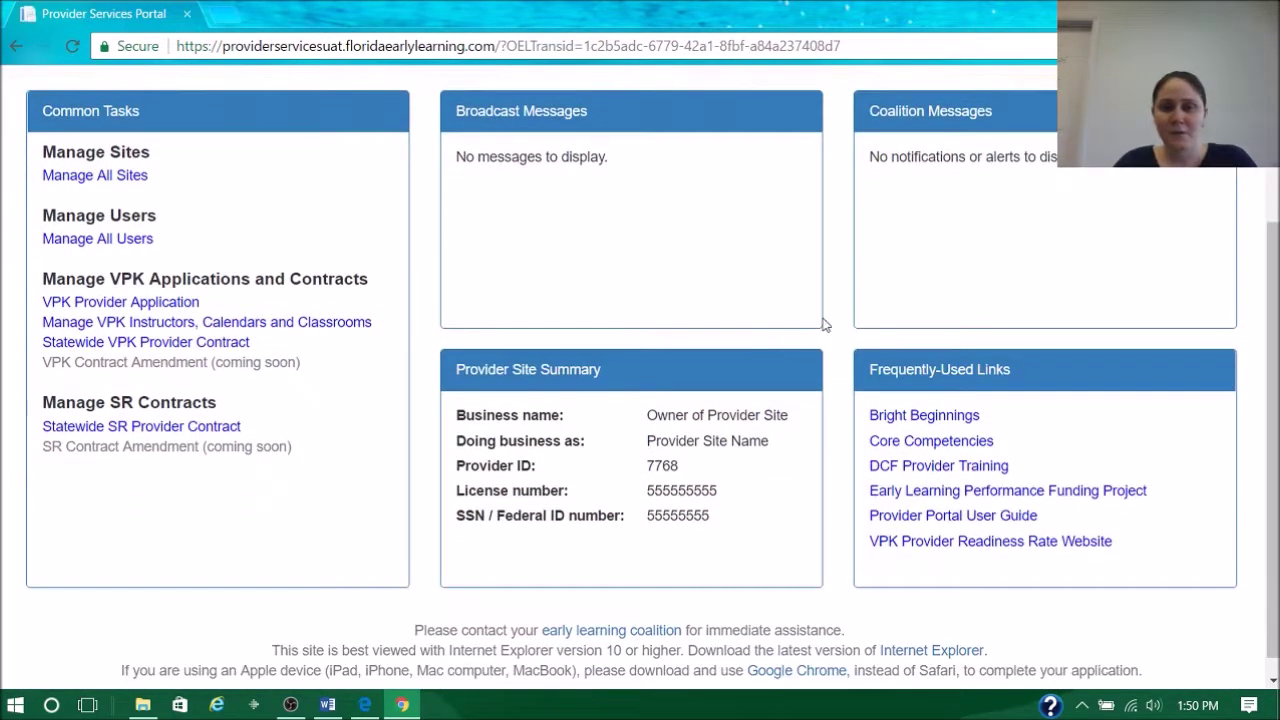